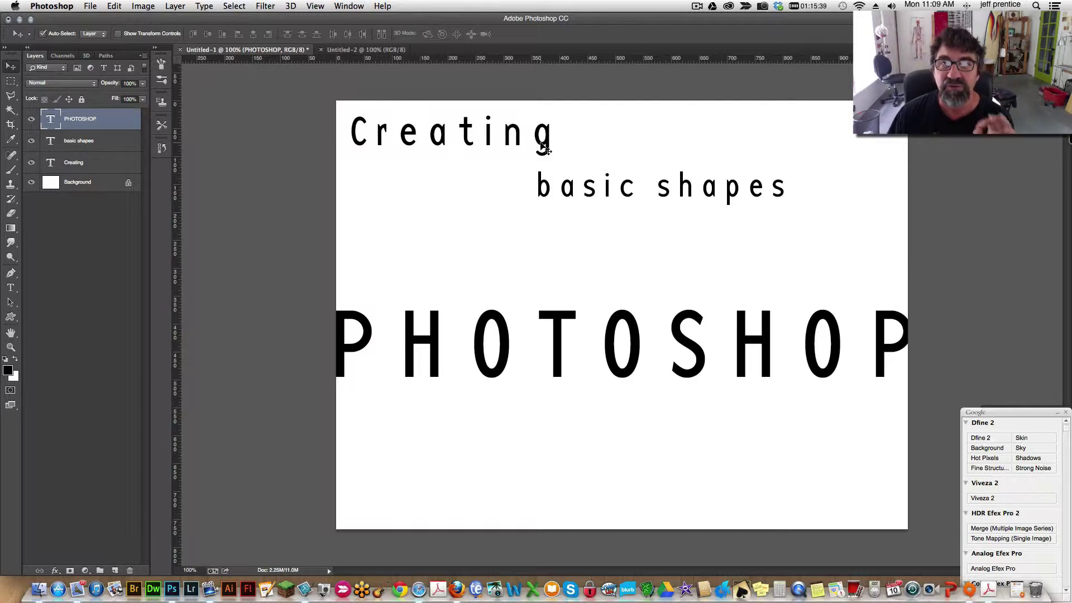
# Switch to the Untitled-2 document and reposition and widen the application window.
pyautogui.click(367, 49)
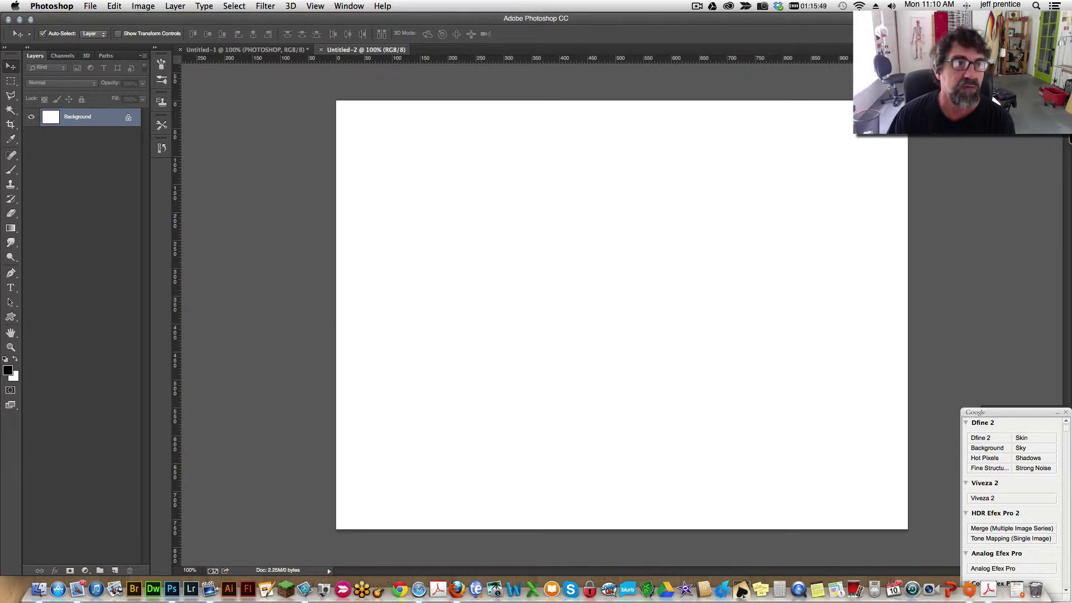
pyautogui.click(32, 21)
pyautogui.moveTo(54, 20); pyautogui.dragTo(109, 23)
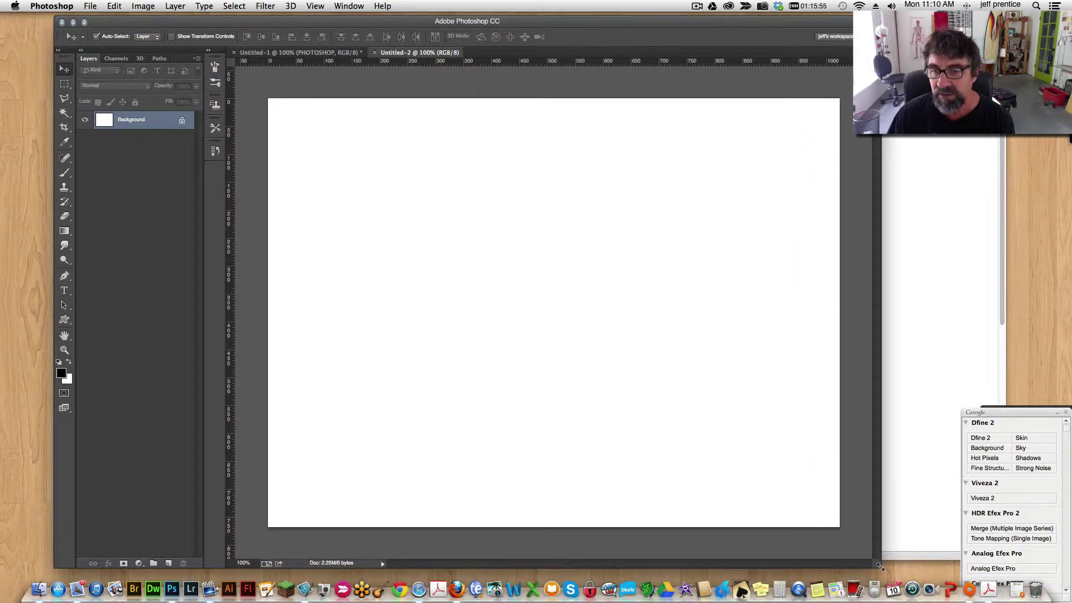
pyautogui.moveTo(879, 567); pyautogui.dragTo(1000, 565)
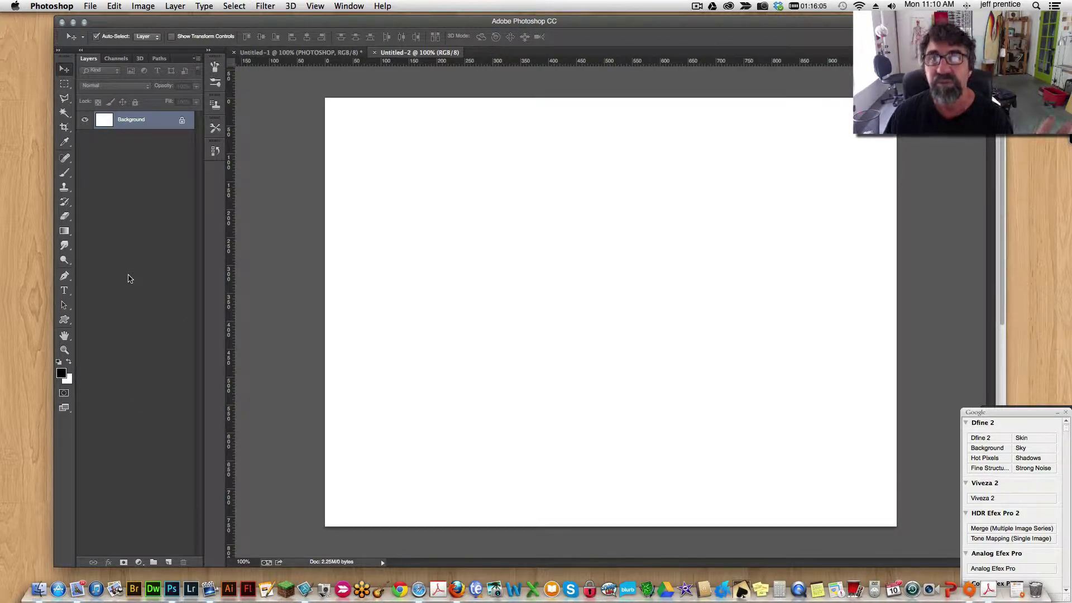
# Add a new layer above the Background and draw a rectangular marquee selection in the upper-left part of the canvas.
pyautogui.click(65, 84)
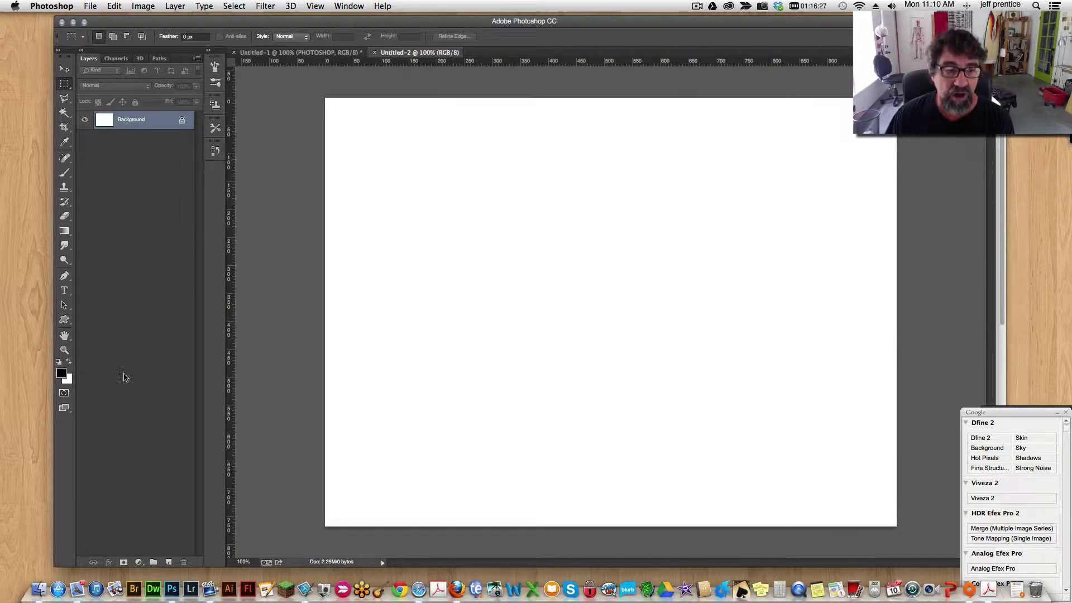
pyautogui.click(168, 562)
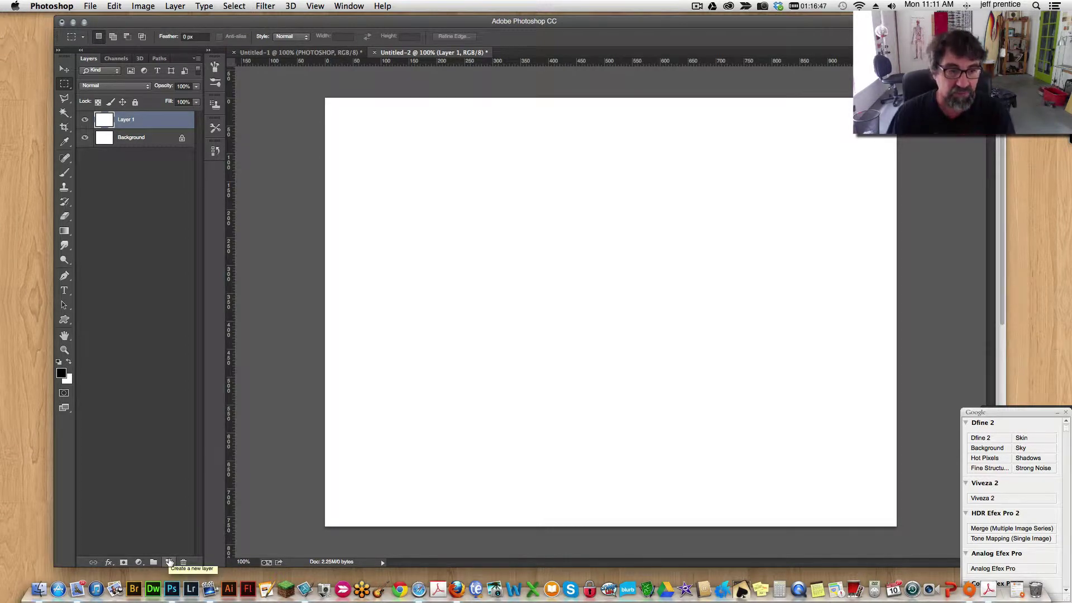
pyautogui.click(64, 84)
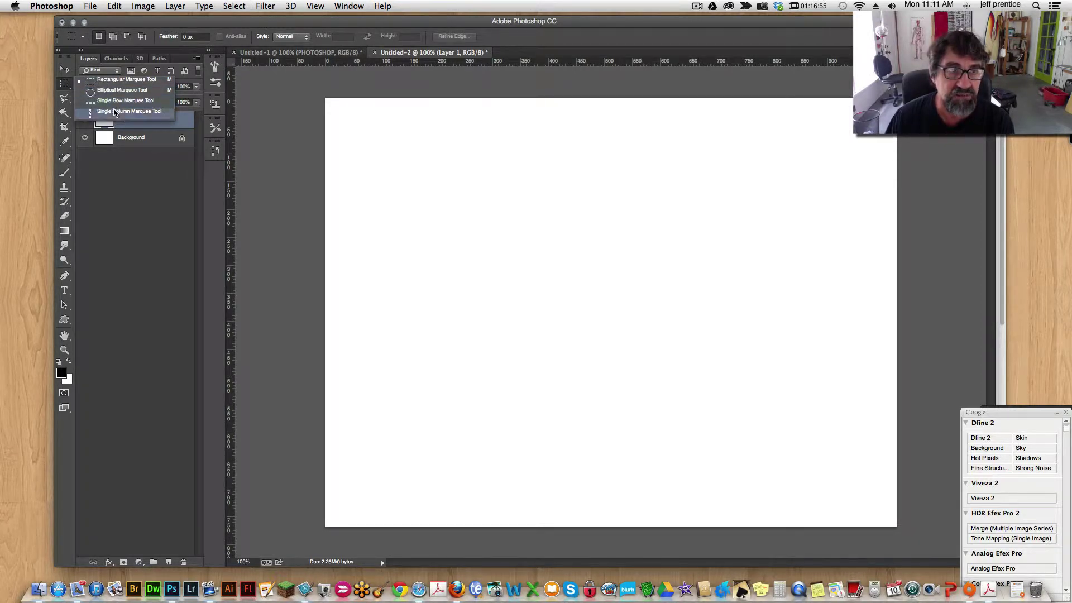
pyautogui.click(111, 81)
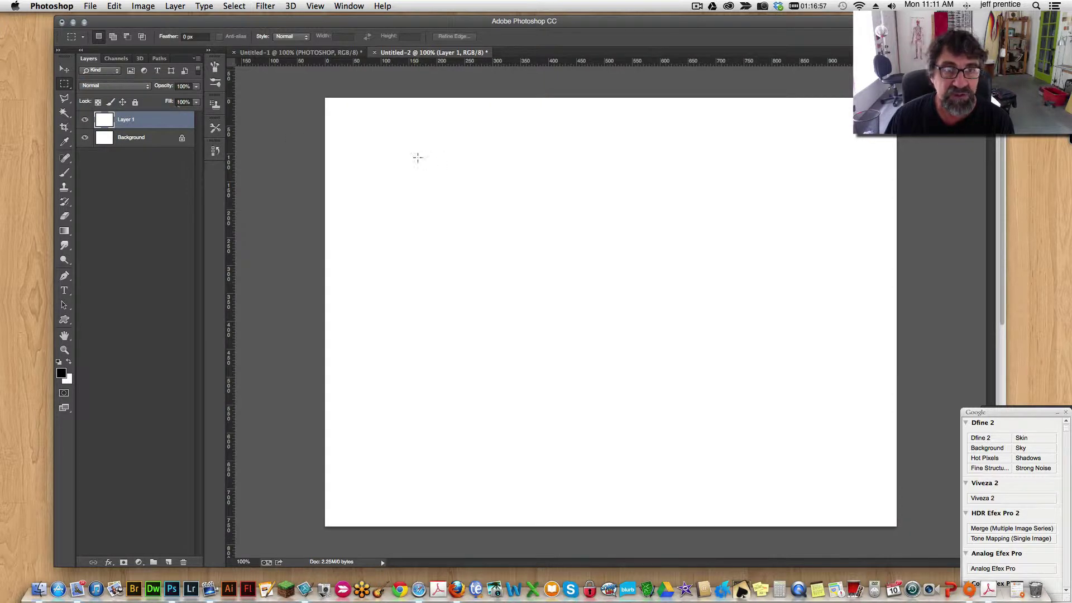
pyautogui.moveTo(415, 144); pyautogui.dragTo(611, 300)
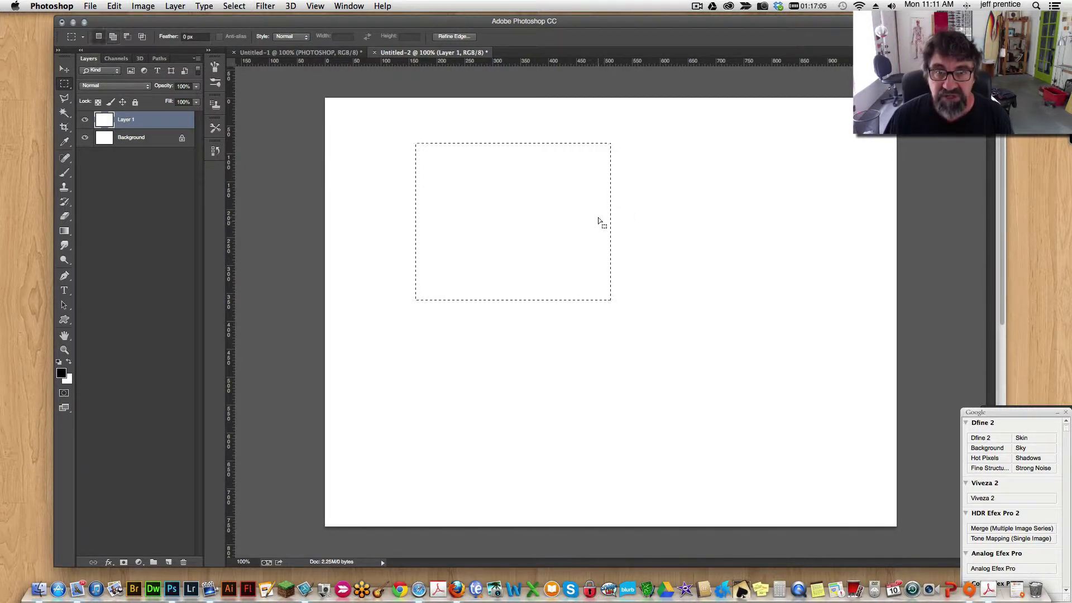
# Add smaller rectangles to the selection: one on each side, a small one on top and two leg-like ones below.
pyautogui.moveTo(597, 189); pyautogui.dragTo(696, 255)
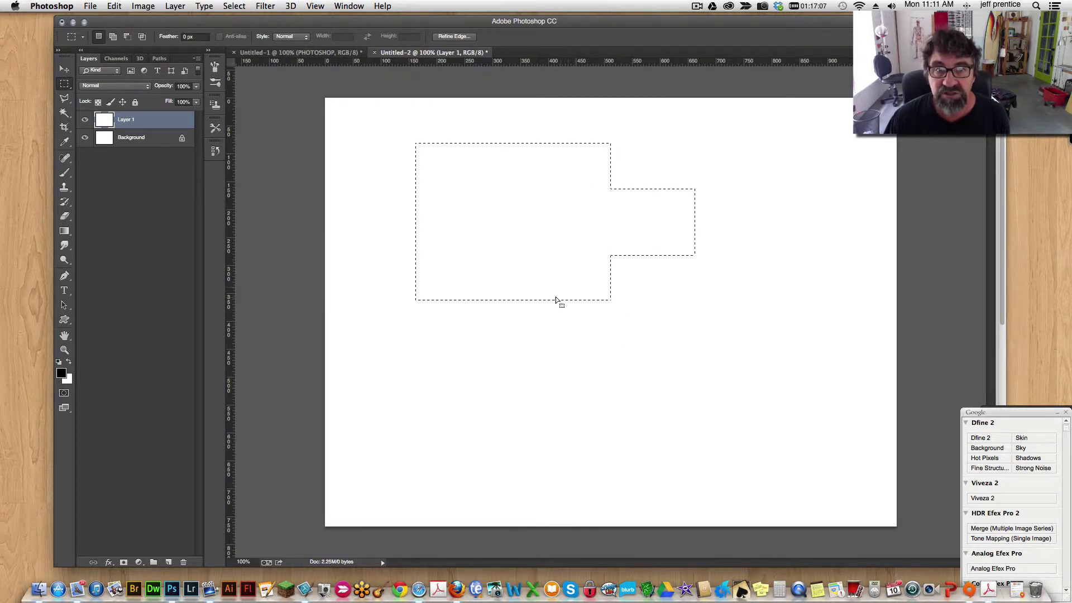
pyautogui.moveTo(494, 284); pyautogui.dragTo(547, 399)
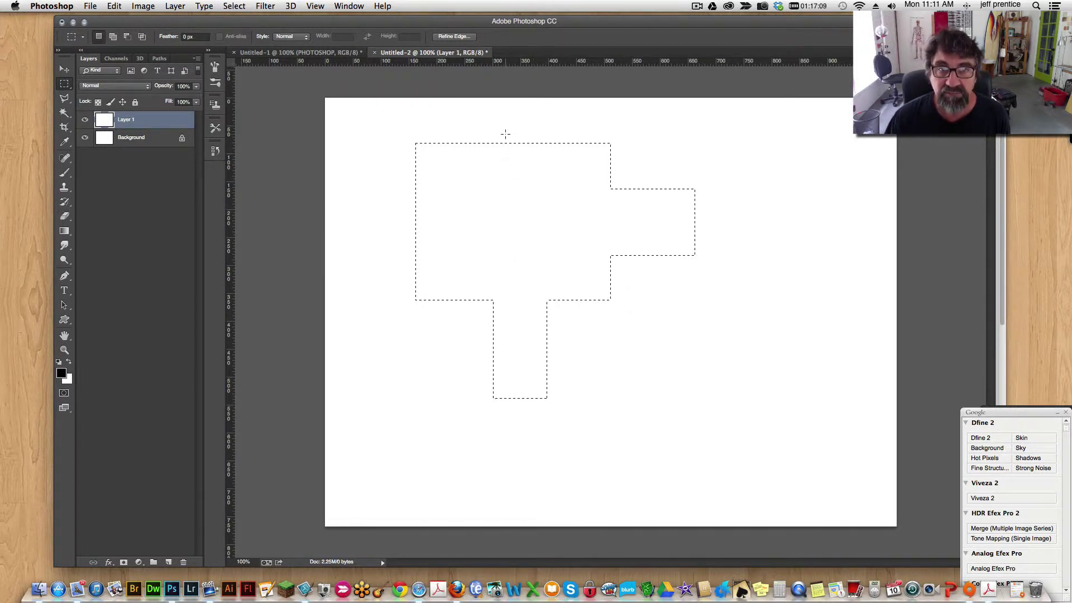
pyautogui.moveTo(503, 123); pyautogui.dragTo(523, 151)
pyautogui.moveTo(343, 193); pyautogui.dragTo(514, 253)
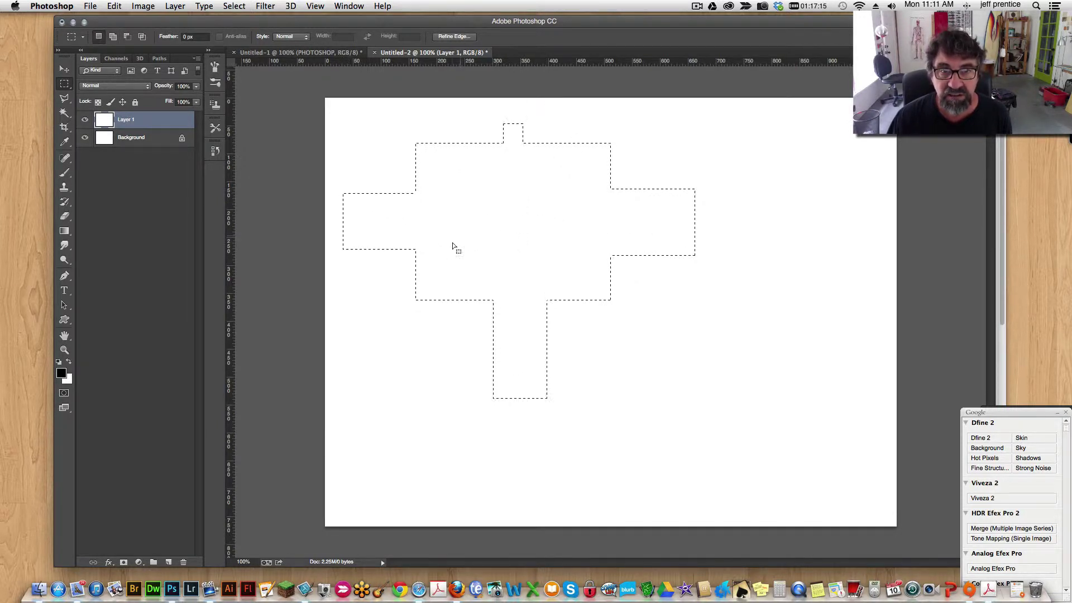
pyautogui.moveTo(442, 291); pyautogui.dragTo(479, 414)
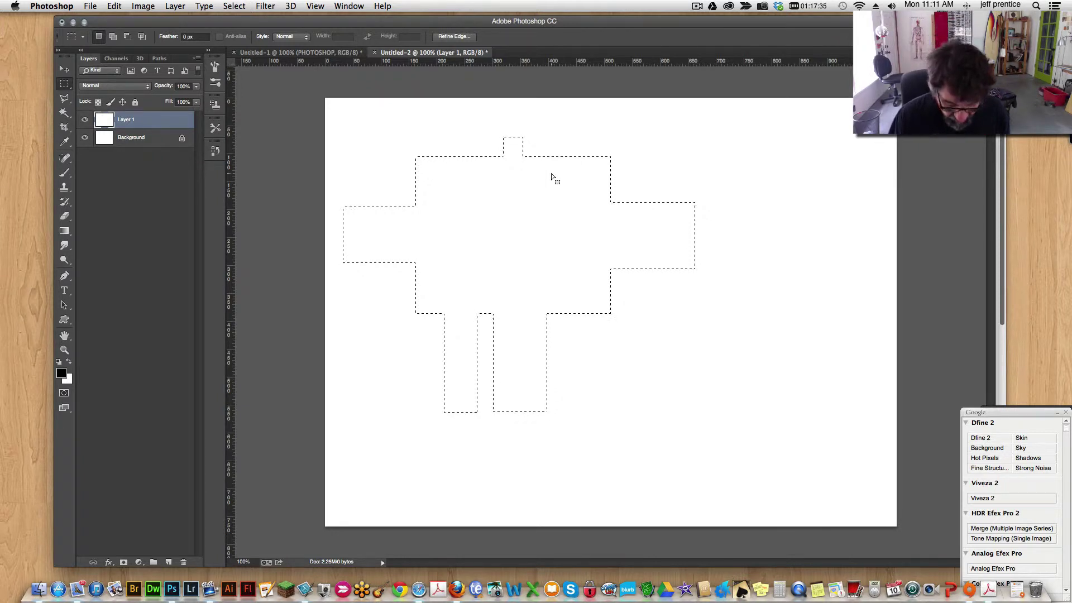
# Fill the combined selection on Layer 1 with the black foreground color and deselect it.
pyautogui.hotkey('alt', 'BackSpace')
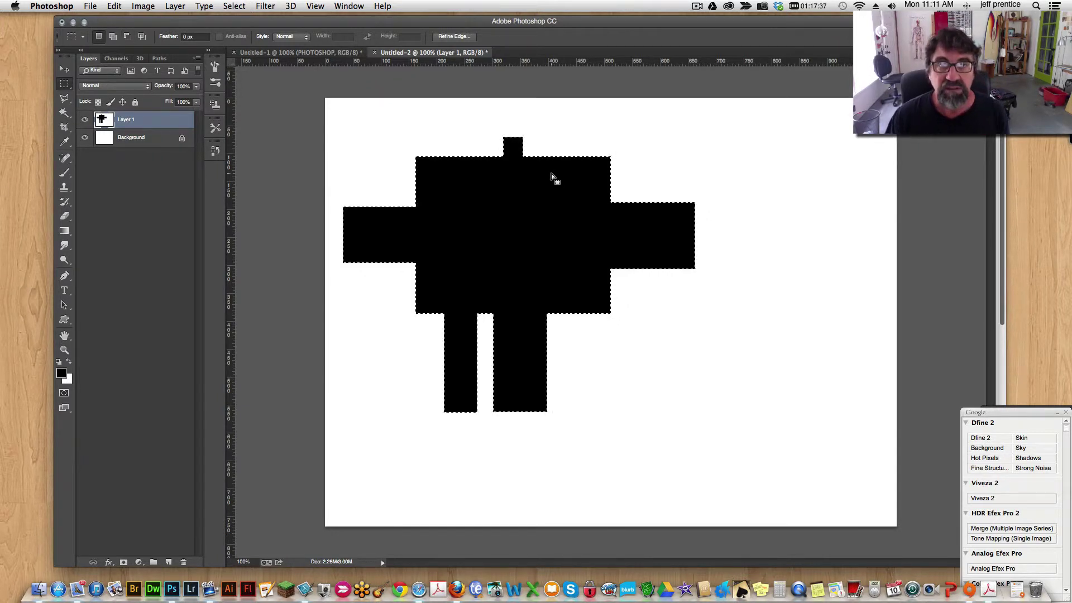
pyautogui.click(114, 6)
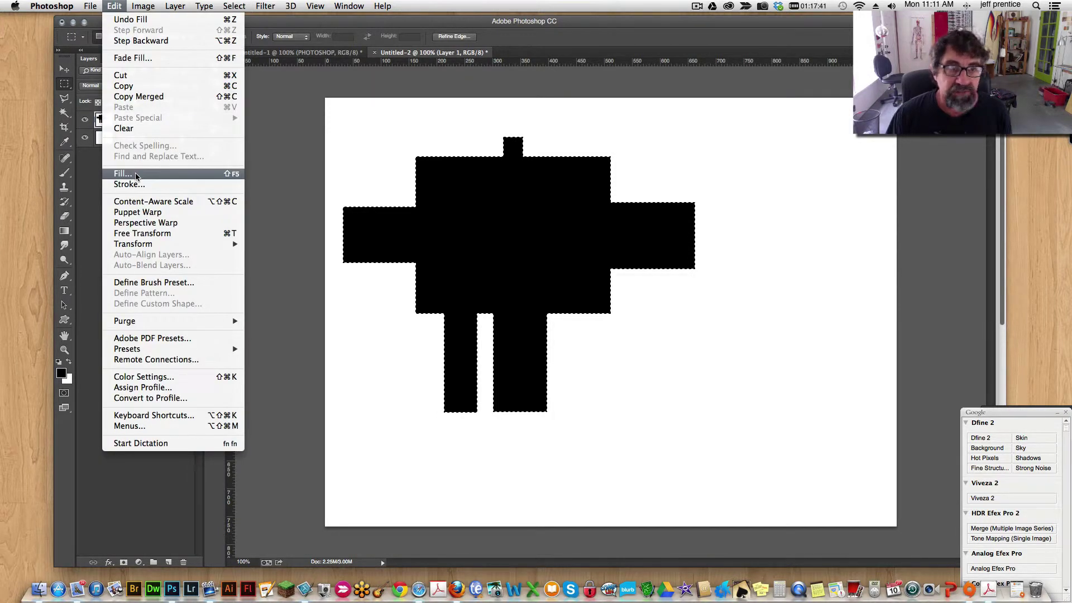
pyautogui.click(116, 4)
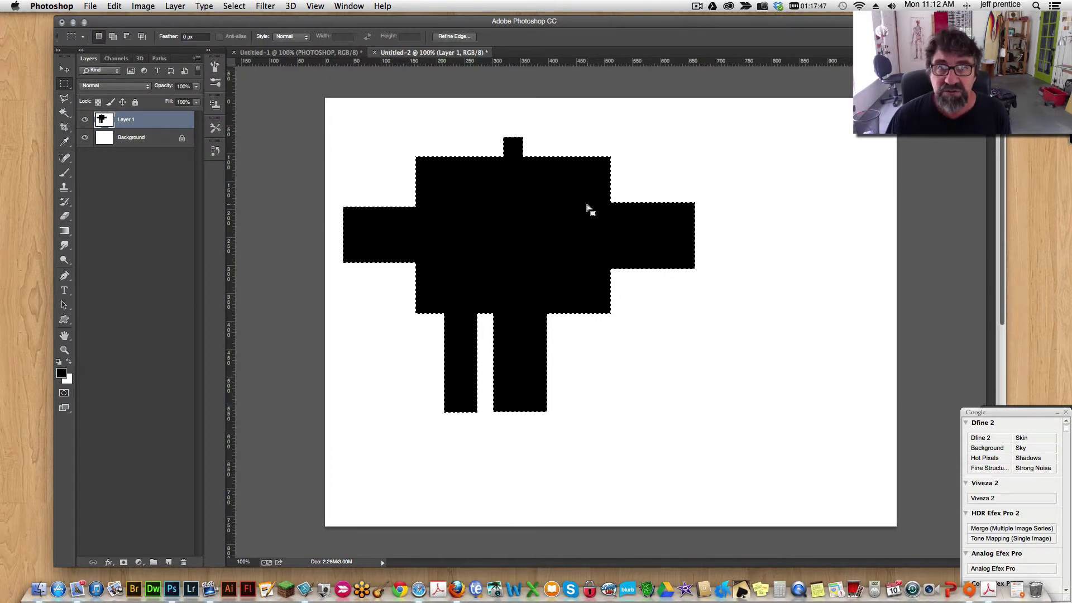
pyautogui.click(587, 205)
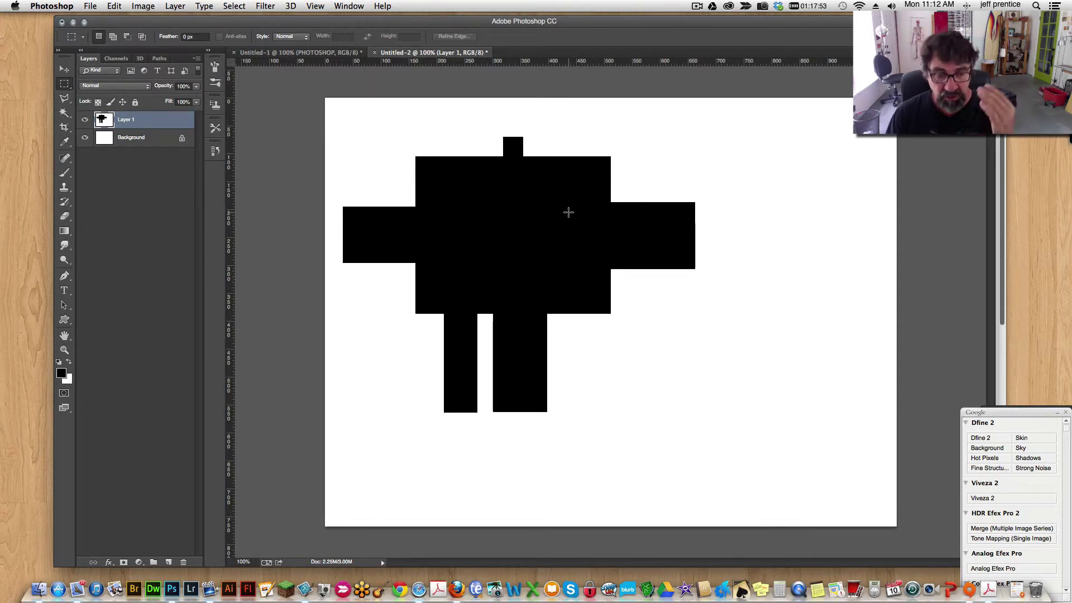
# Move the black shape toward the canvas center with the Move tool, and hide and show Layer 1.
pyautogui.press('v')
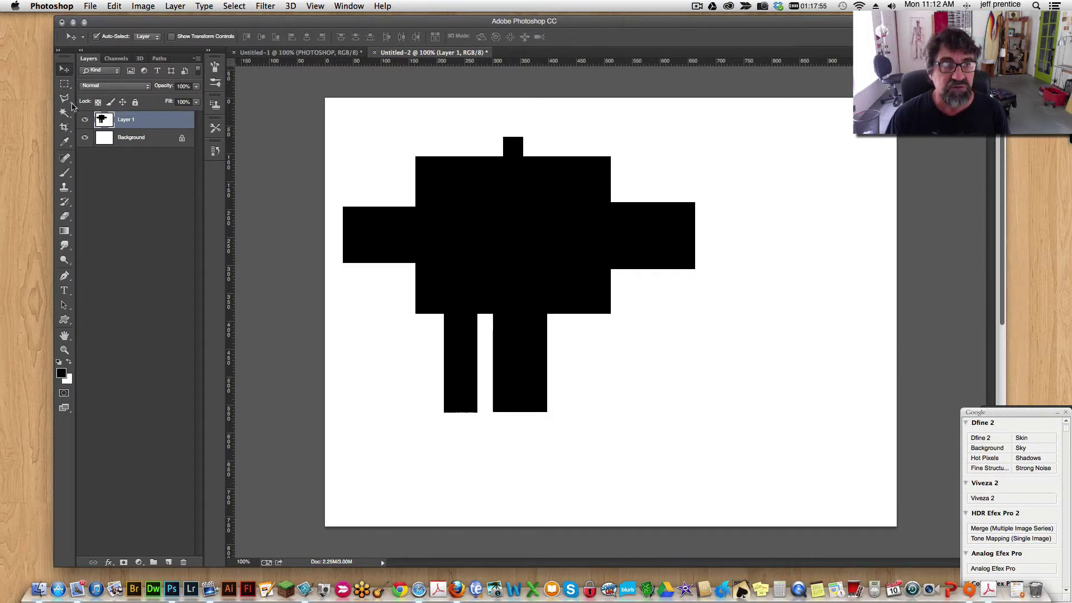
pyautogui.moveTo(482, 252); pyautogui.dragTo(524, 289)
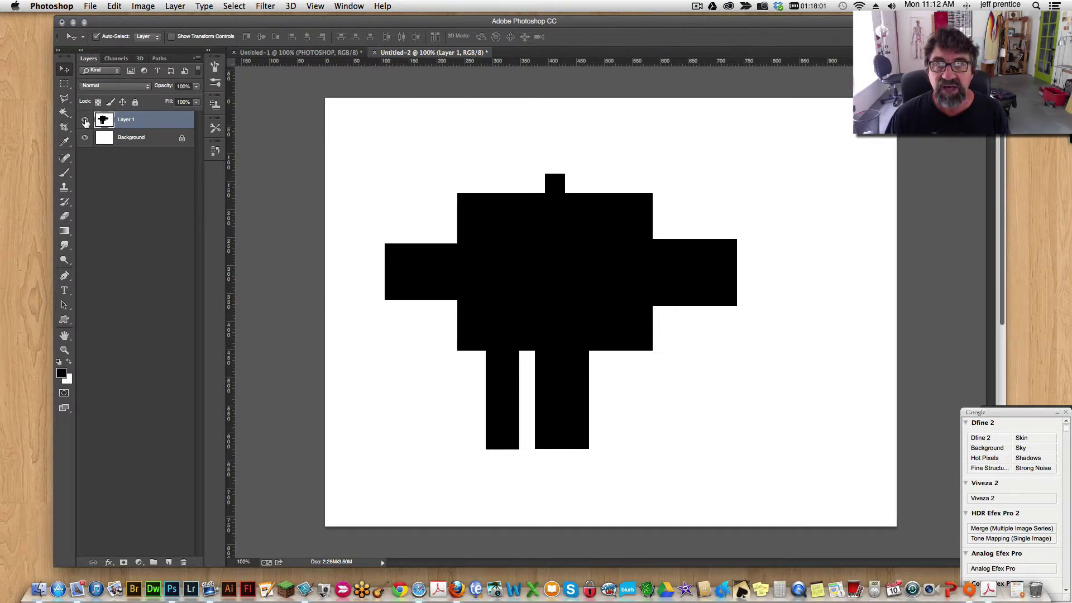
pyautogui.click(85, 121)
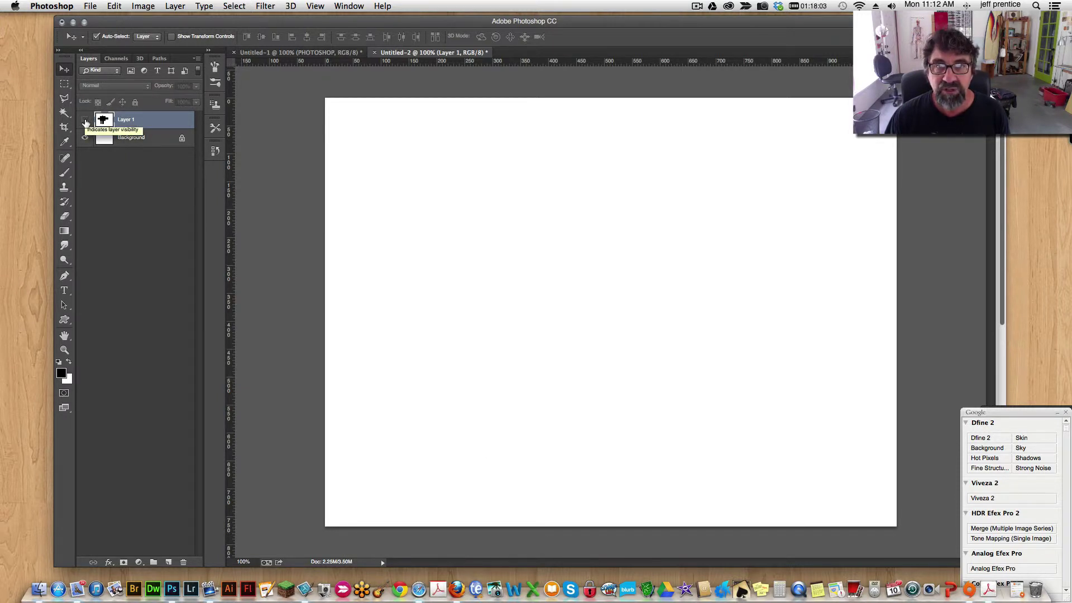
pyautogui.click(84, 121)
pyautogui.moveTo(586, 288)
pyautogui.mouseDown()
pyautogui.moveTo(606, 290)
pyautogui.moveTo(589, 265)
pyautogui.moveTo(585, 277)
pyautogui.mouseUp()
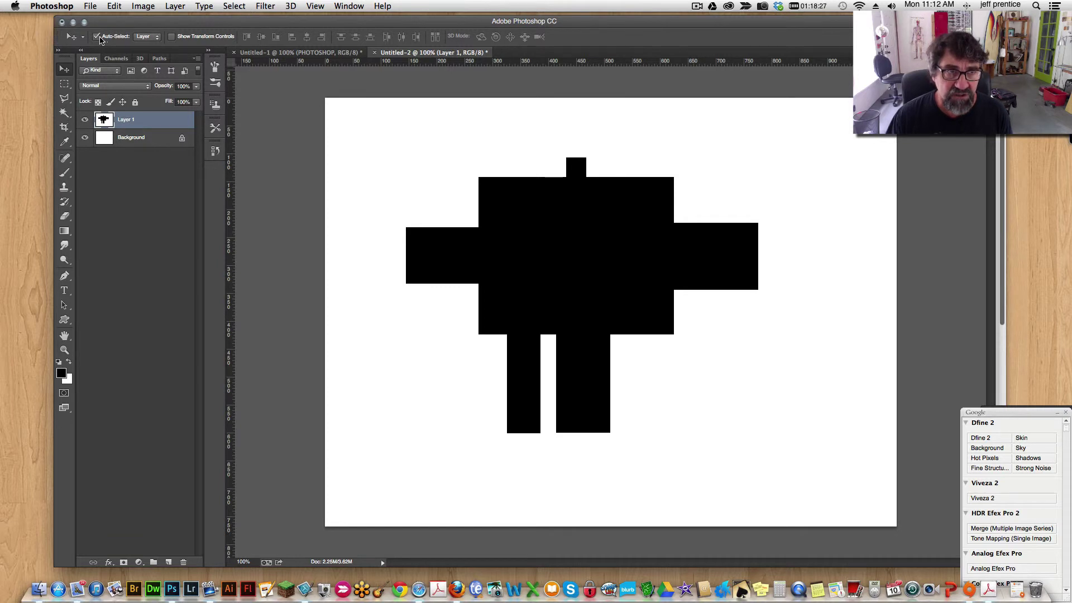
# Keep Auto-Select set to Layer, reposition the black shape, and place a duplicate of it toward the canvas's lower right.
pyautogui.click(156, 38)
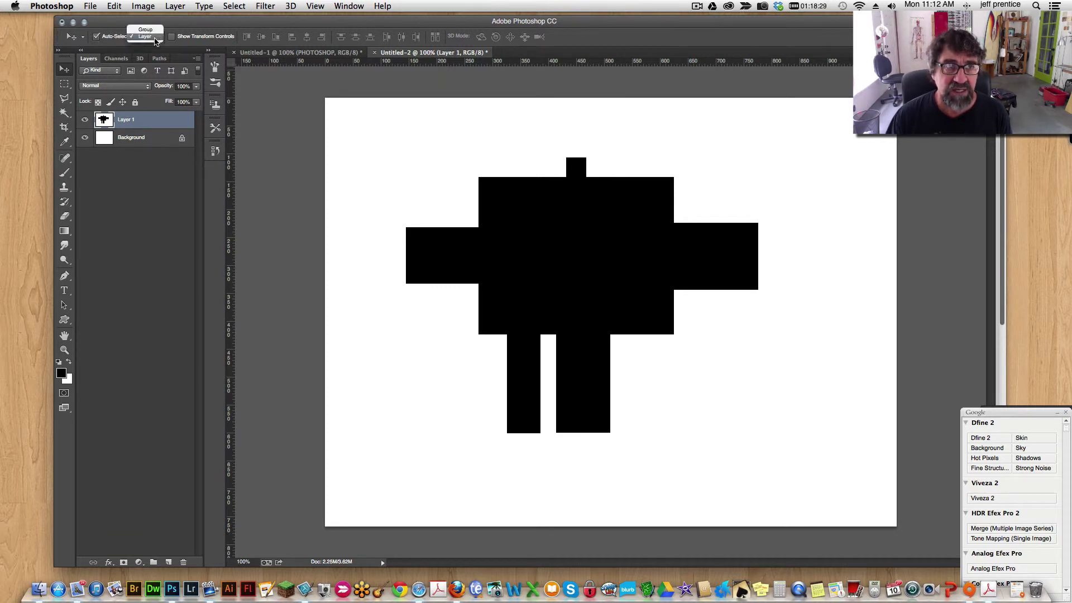
pyautogui.click(155, 39)
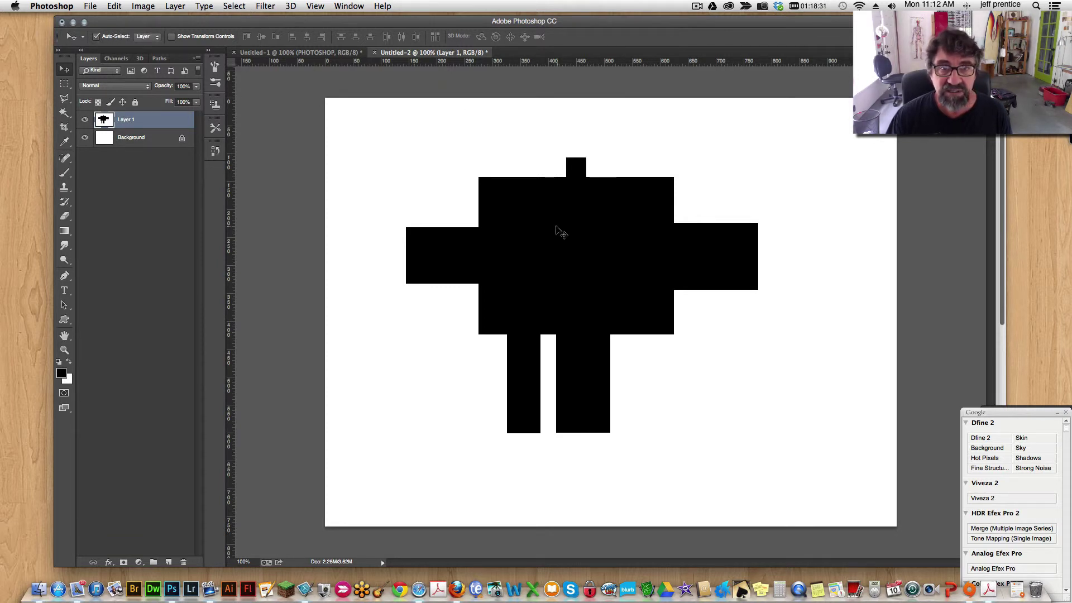
pyautogui.moveTo(558, 230)
pyautogui.mouseDown()
pyautogui.moveTo(546, 200)
pyautogui.moveTo(475, 212)
pyautogui.moveTo(564, 211)
pyautogui.moveTo(538, 203)
pyautogui.moveTo(580, 230)
pyautogui.moveTo(562, 220)
pyautogui.mouseUp()
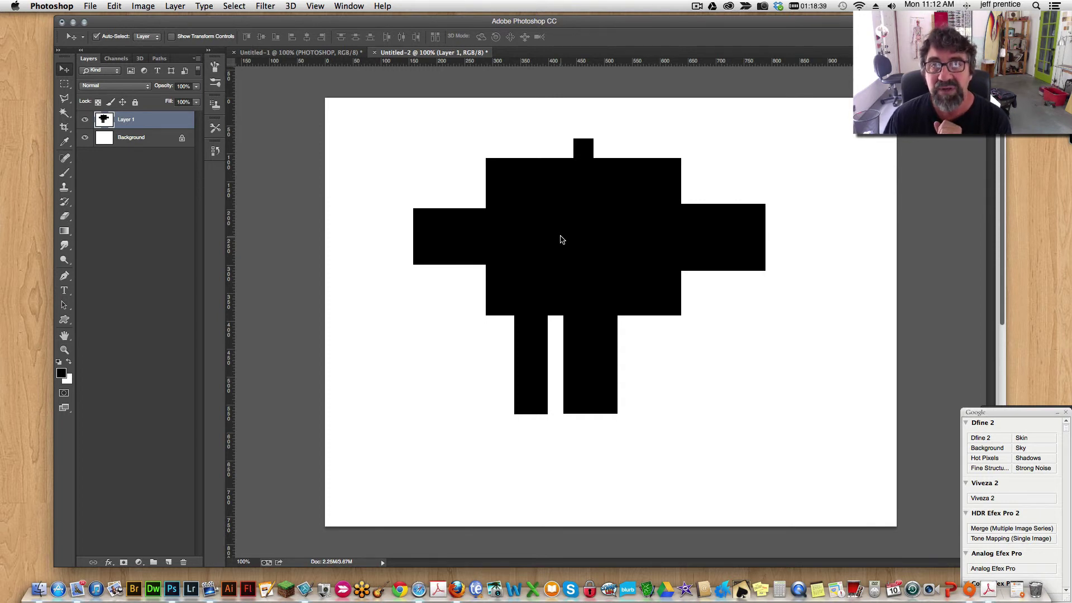
pyautogui.moveTo(562, 240); pyautogui.dragTo(720, 353)
pyautogui.moveTo(722, 356); pyautogui.dragTo(697, 309)
# Scale the duplicated shape to about 45% with Free Transform and place it below and to the right of the original.
pyautogui.hotkey('ctrl', 't')
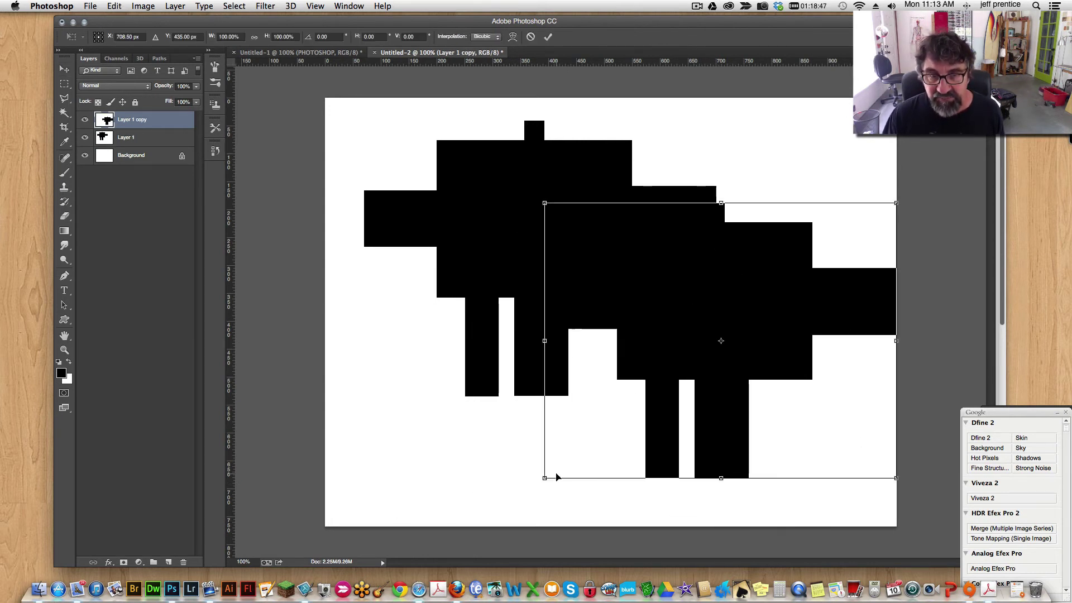
pyautogui.moveTo(546, 478); pyautogui.dragTo(738, 329)
pyautogui.moveTo(790, 260); pyautogui.dragTo(712, 349)
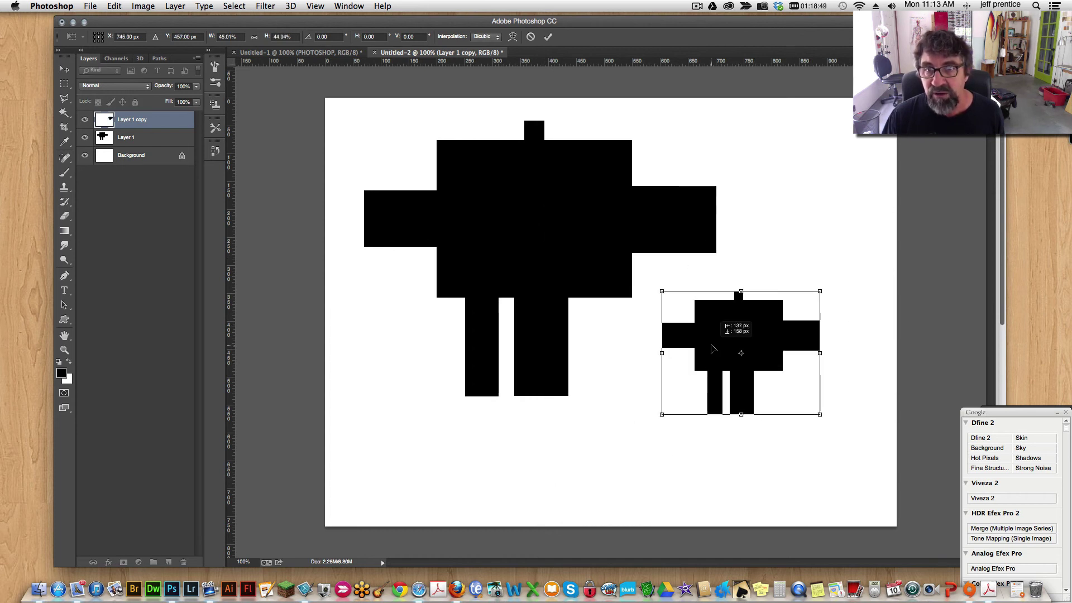
pyautogui.press('Return')
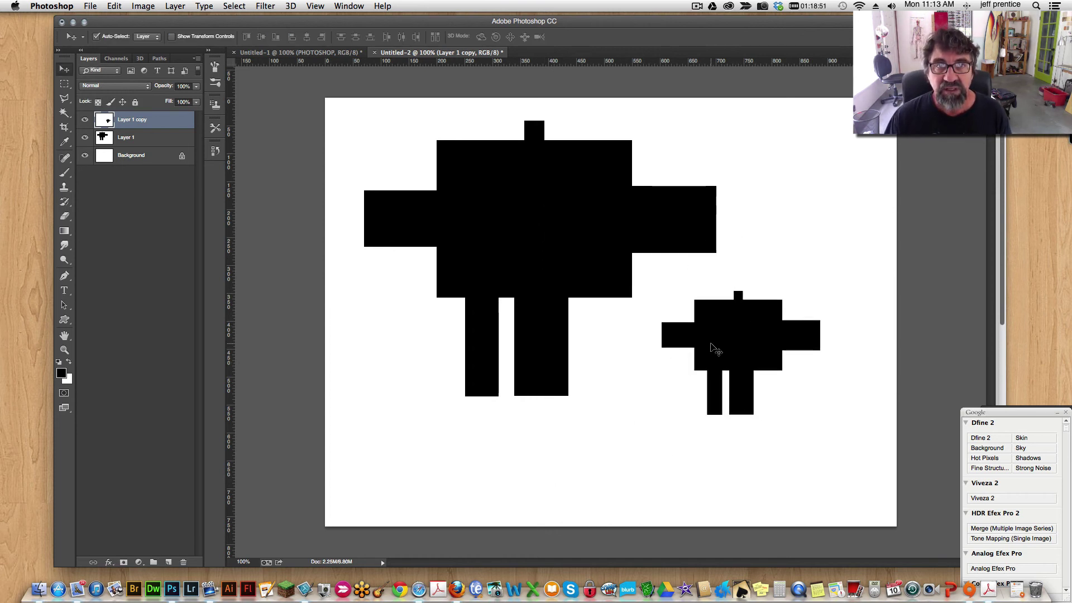